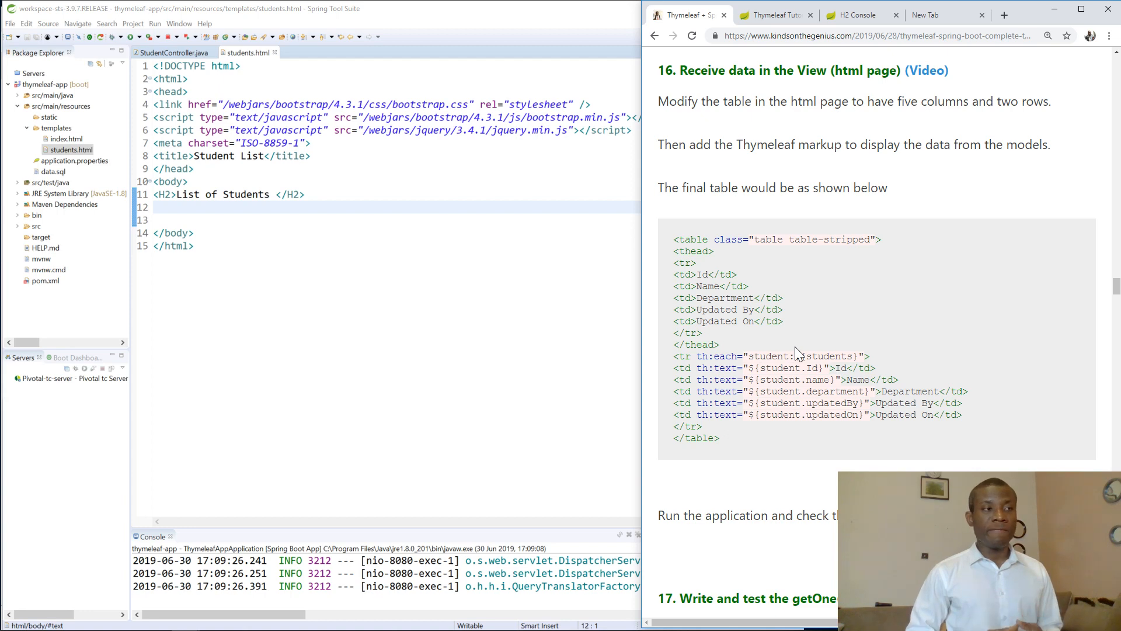
Load localhost:8080/students/getAll in a new tab, which shows only the List of Students heading.
{"action": "left_click", "coordinate": [925, 15]}
{"action": "type", "text": "h"}
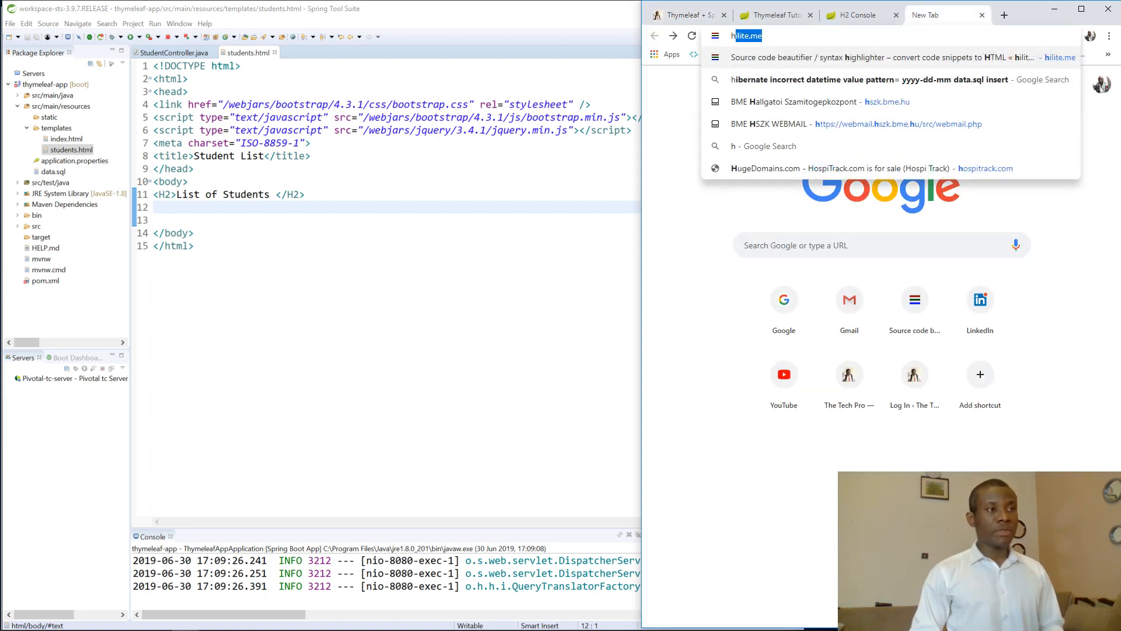
{"action": "type", "text": "ttp:"}
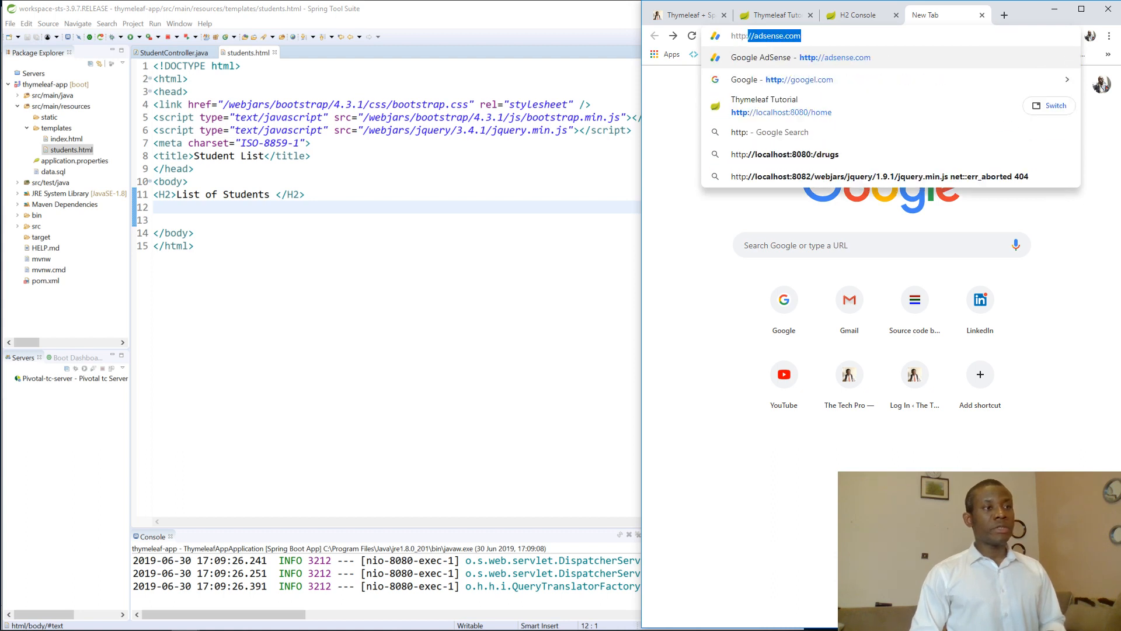
{"action": "type", "text": "//loc"}
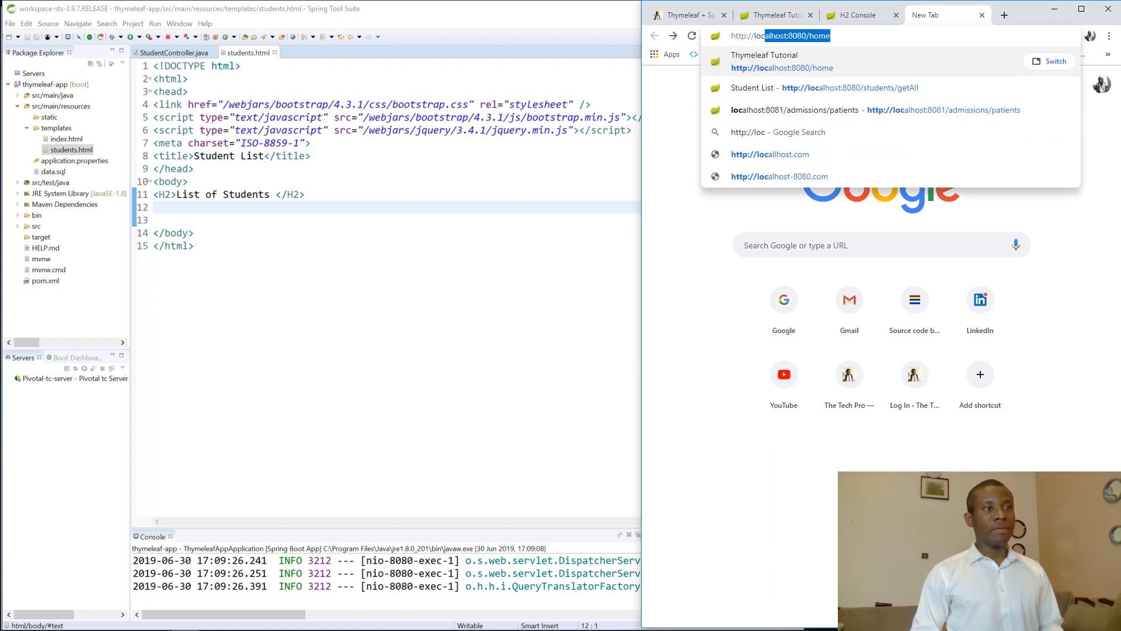
{"action": "left_click", "coordinate": [939, 92]}
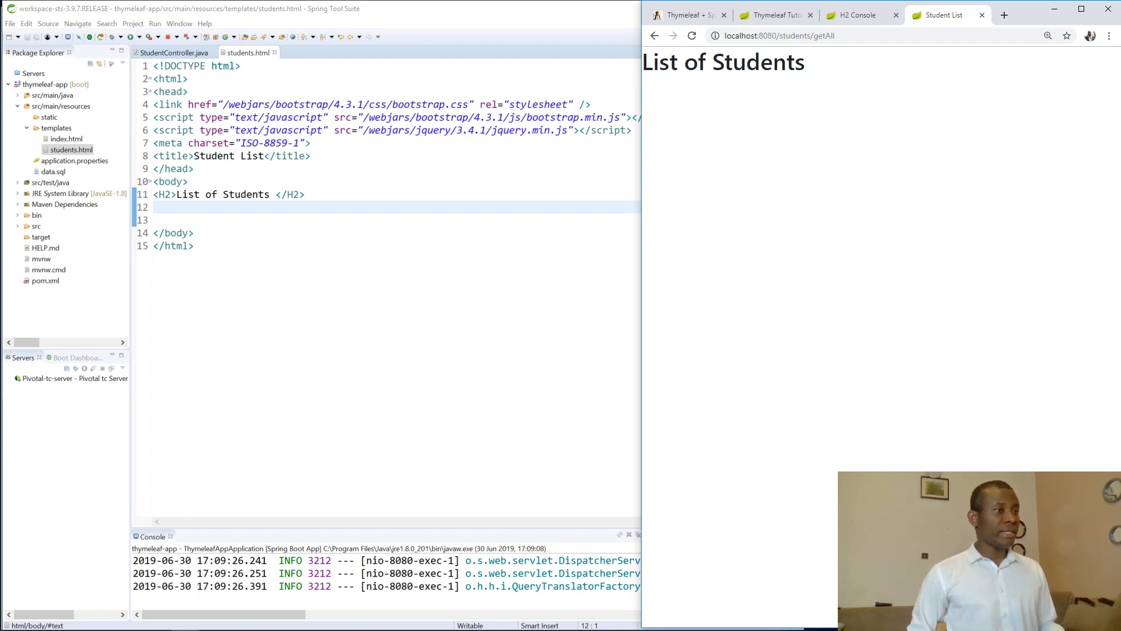
{"action": "left_click", "coordinate": [195, 234]}
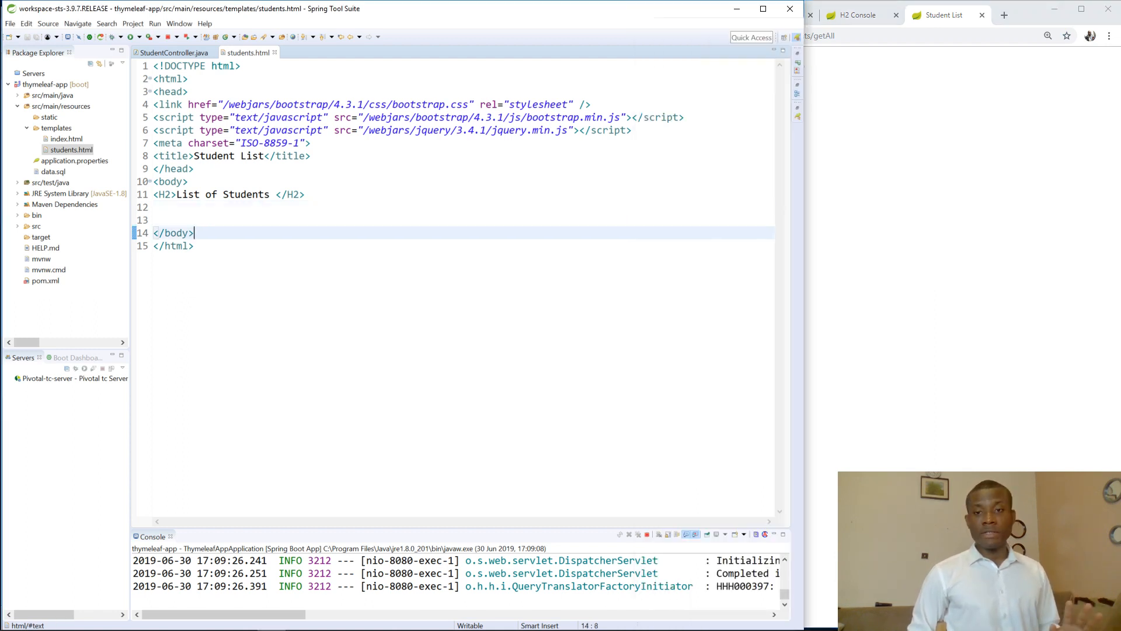
{"action": "left_click", "coordinate": [894, 204]}
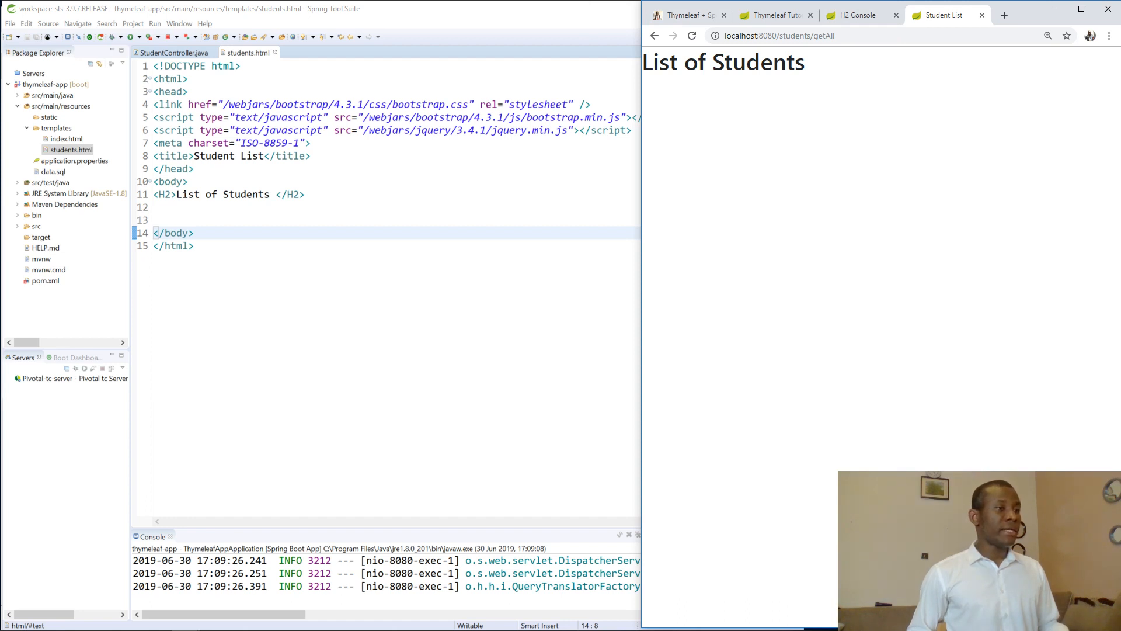
Copy the step 16 table code block from the tutorial and place the cursor in students.html's body.
{"action": "left_click", "coordinate": [692, 15]}
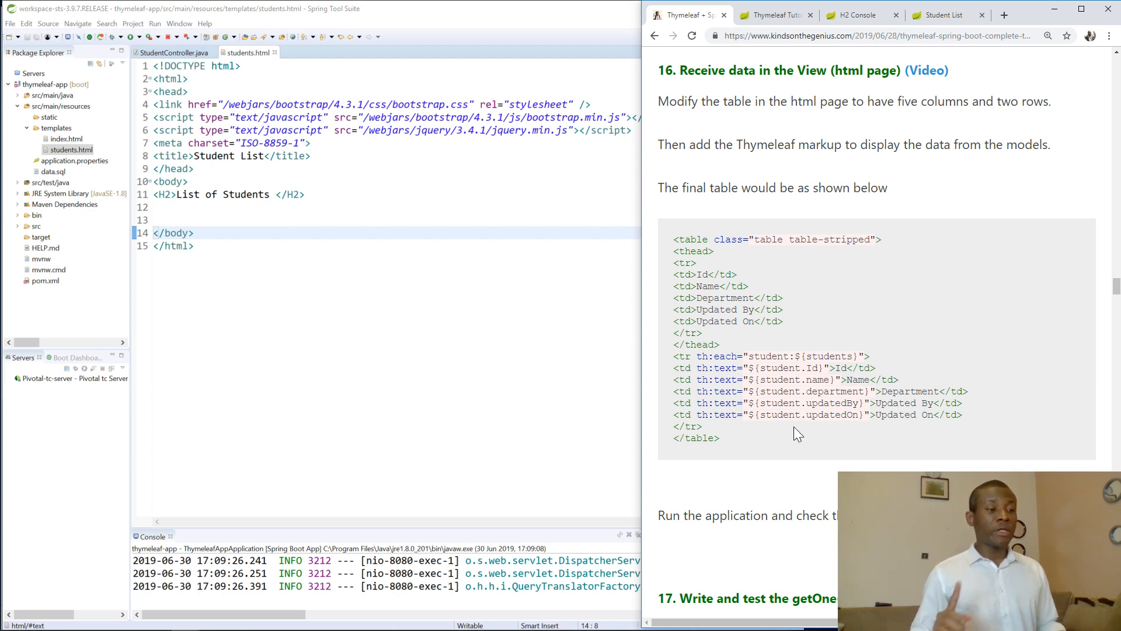
{"action": "left_click_drag", "start_coordinate": [731, 443], "coordinate": [671, 245]}
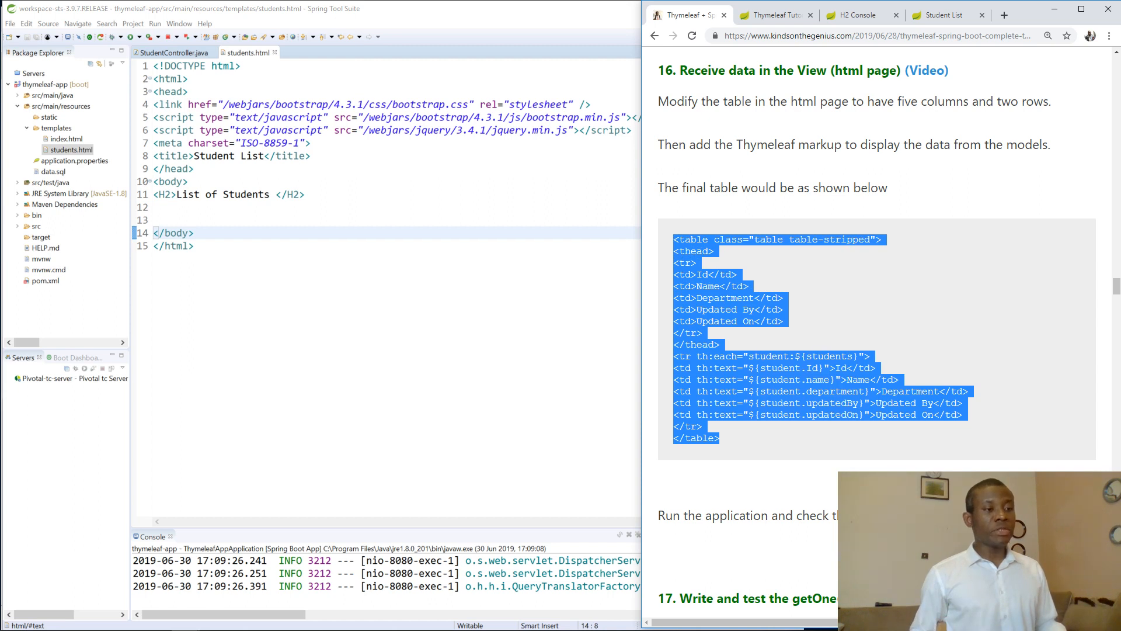
{"action": "right_click", "coordinate": [729, 307]}
{"action": "left_click", "coordinate": [761, 316]}
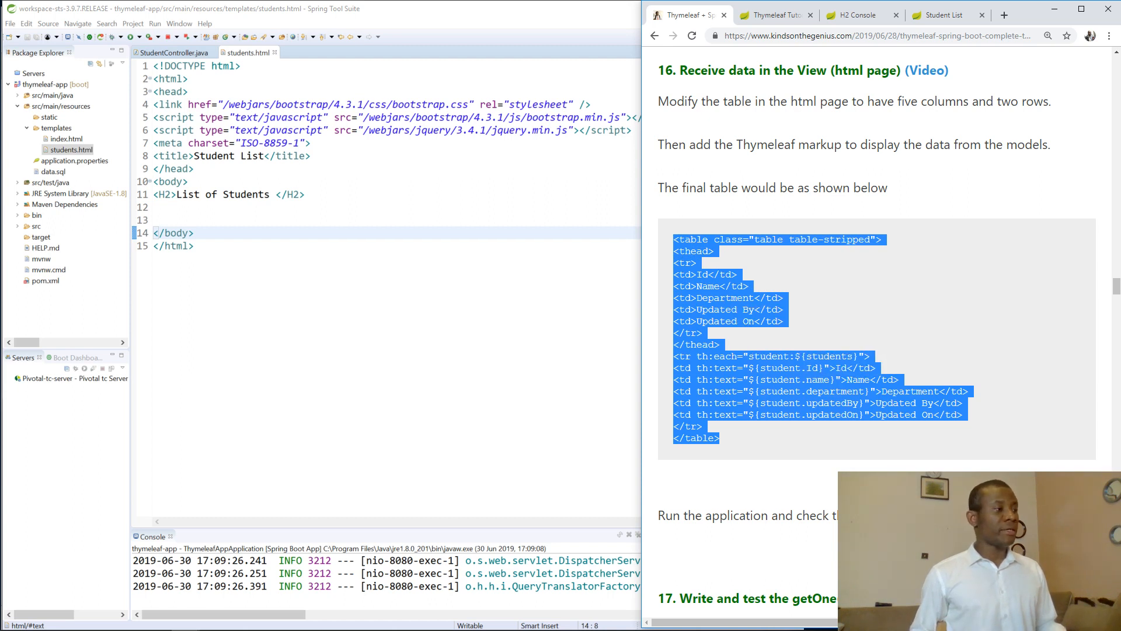
{"action": "left_click", "coordinate": [351, 207]}
Paste the Thymeleaf table with Id, Name, Department, Updated By and Updated On headers into the body.
{"action": "key", "text": "Return"}
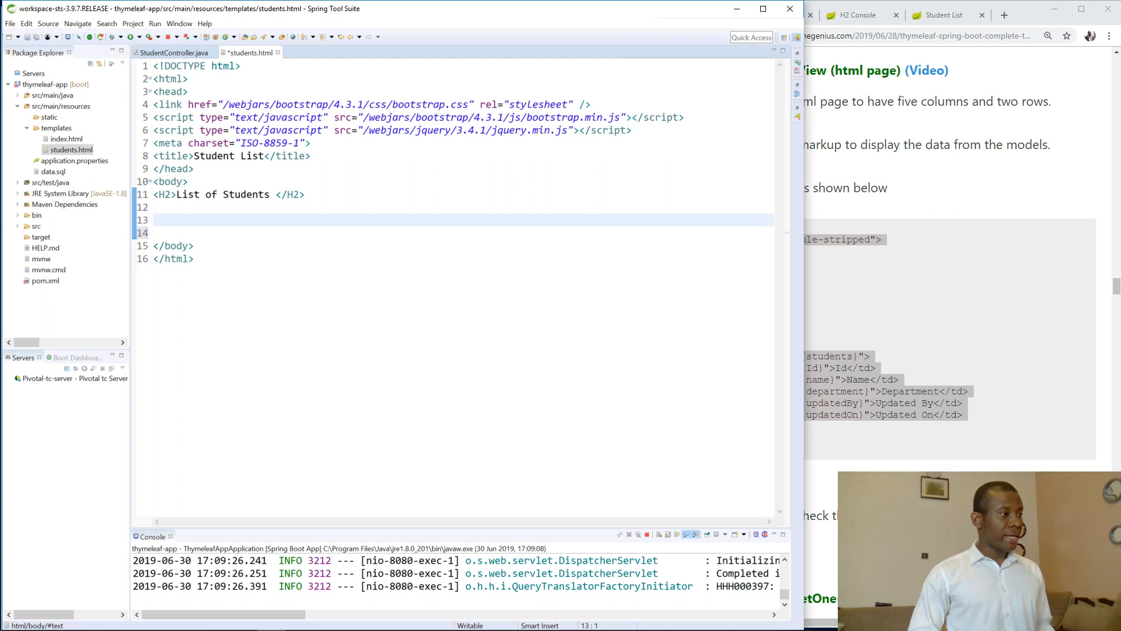
{"action": "key", "text": "ctrl+v"}
{"action": "key", "text": "Return"}
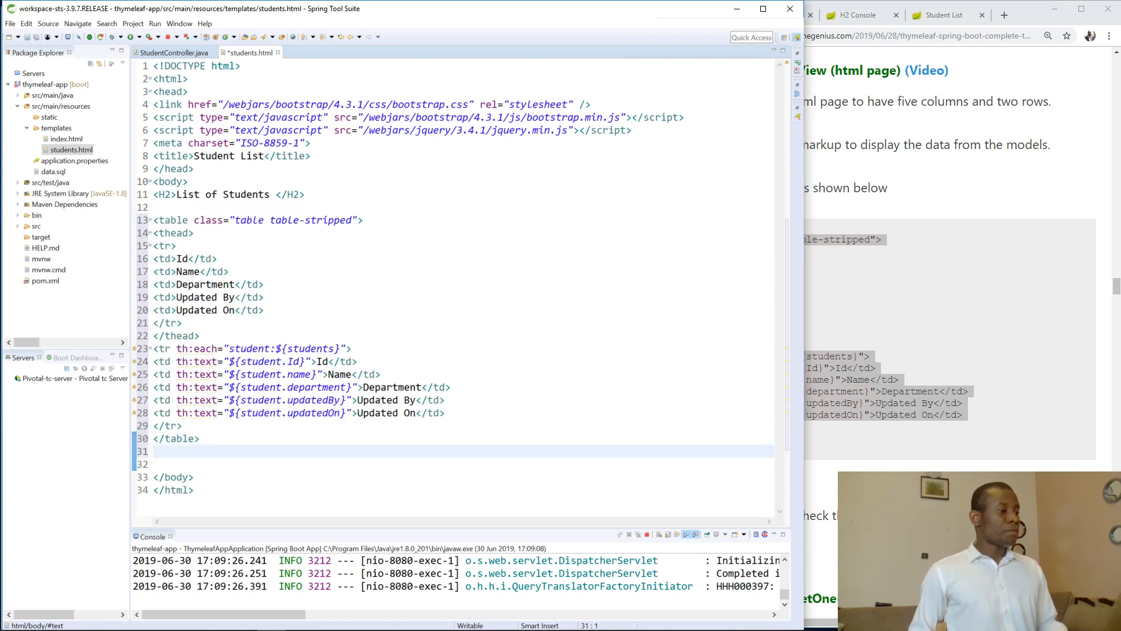
{"action": "left_click_drag", "start_coordinate": [182, 322], "coordinate": [154, 271]}
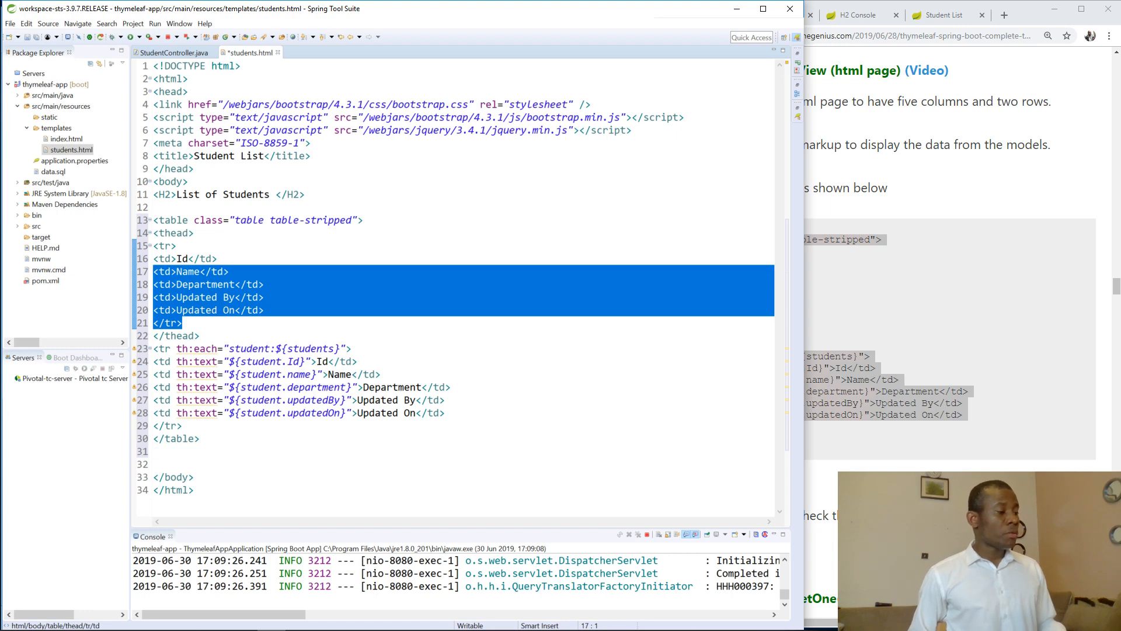
Add a blank line after </thead> and highlight the th:each expression and students collection name.
{"action": "left_click", "coordinate": [201, 336]}
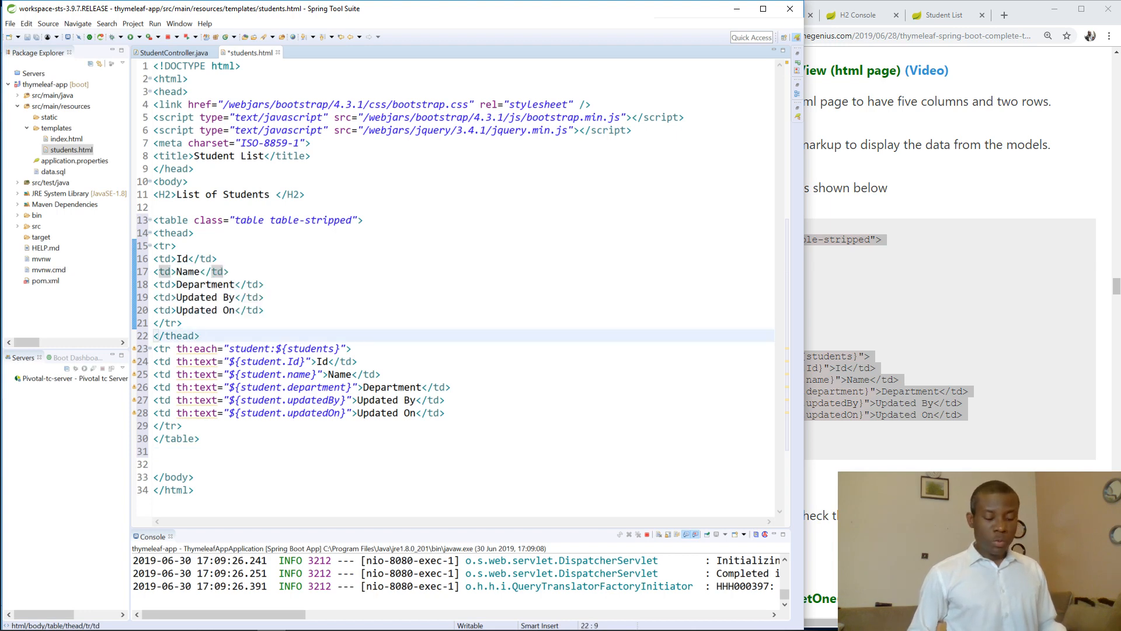
{"action": "key", "text": "Return"}
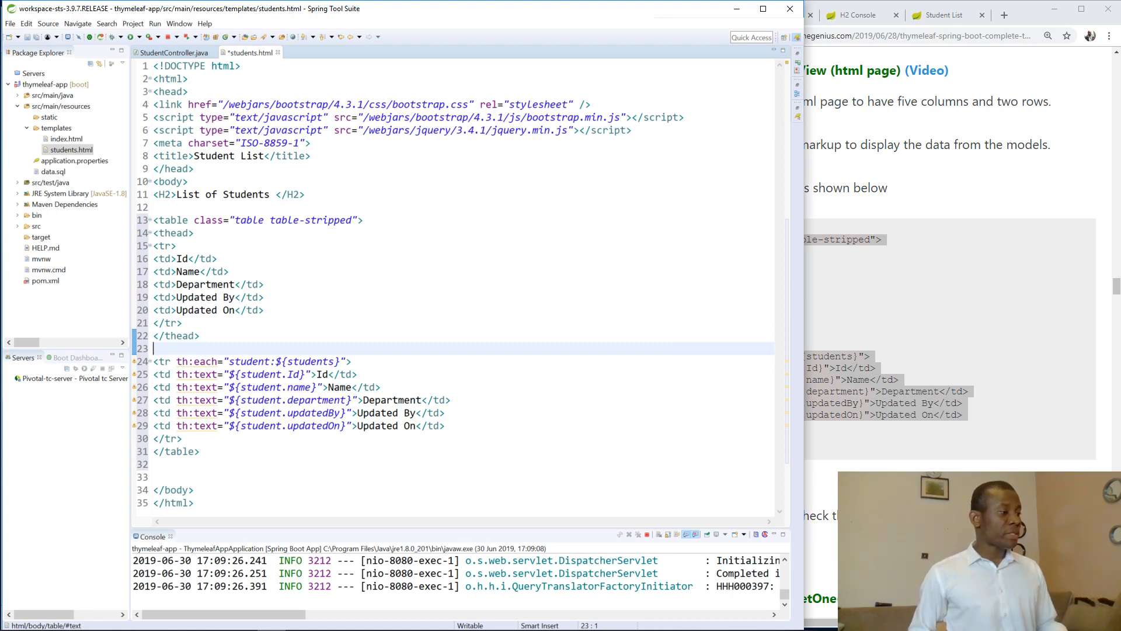
{"action": "left_click_drag", "start_coordinate": [159, 361], "coordinate": [332, 362]}
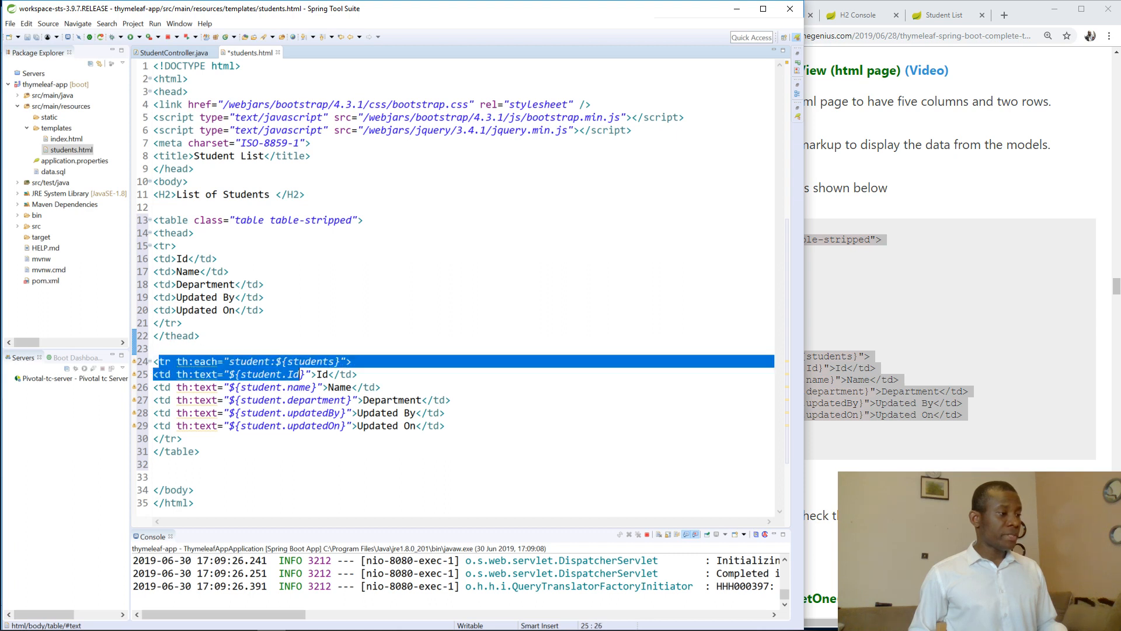
{"action": "left_click", "coordinate": [225, 361]}
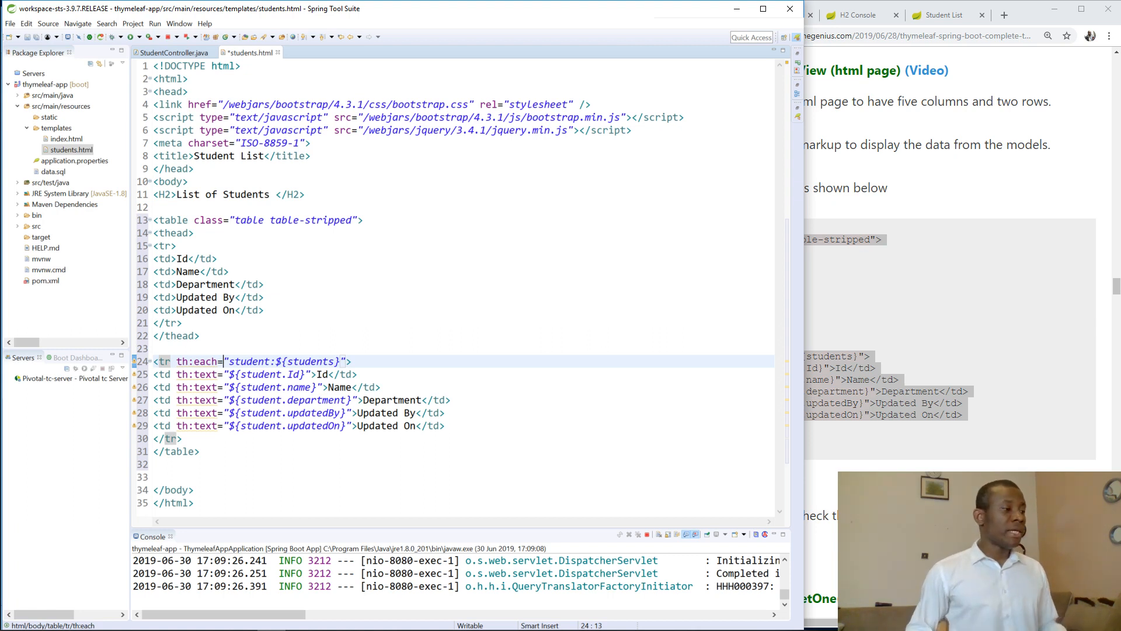
{"action": "left_click_drag", "start_coordinate": [337, 361], "coordinate": [301, 361]}
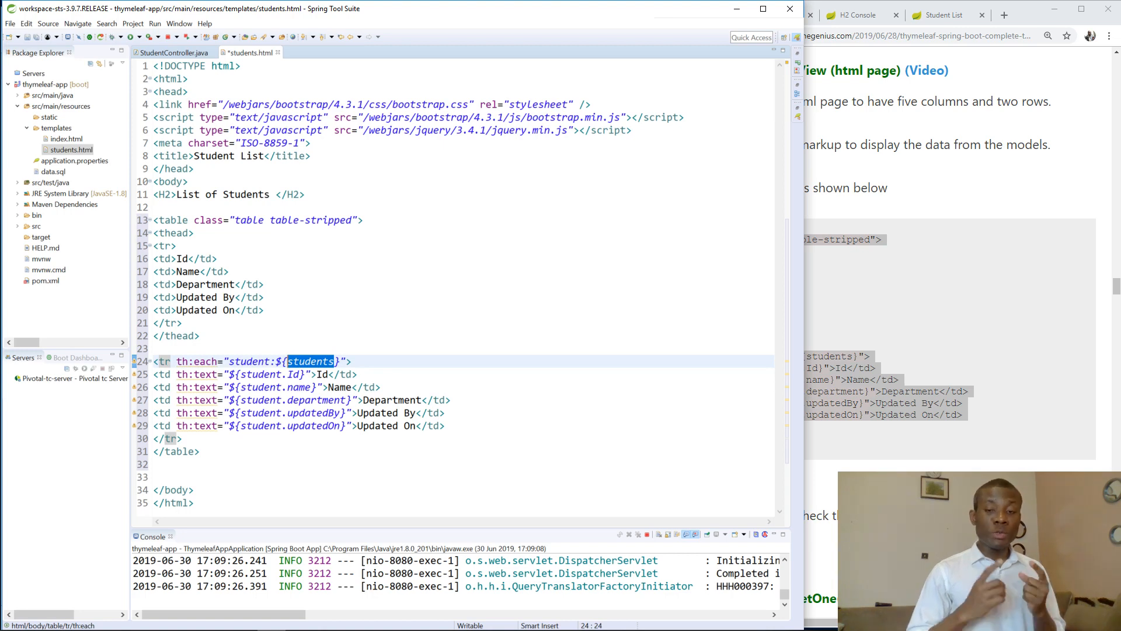
{"action": "left_click", "coordinate": [174, 53]}
{"action": "left_click", "coordinate": [306, 259]}
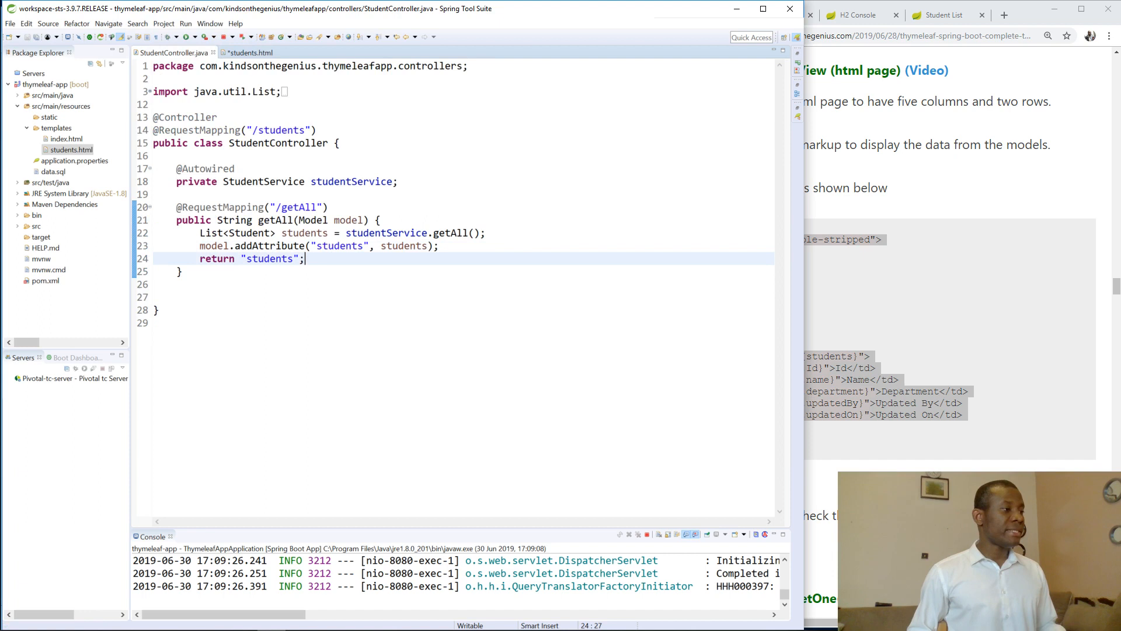
{"action": "key", "text": "shift+Home"}
{"action": "key", "text": "shift+Up"}
{"action": "key", "text": "shift+Home"}
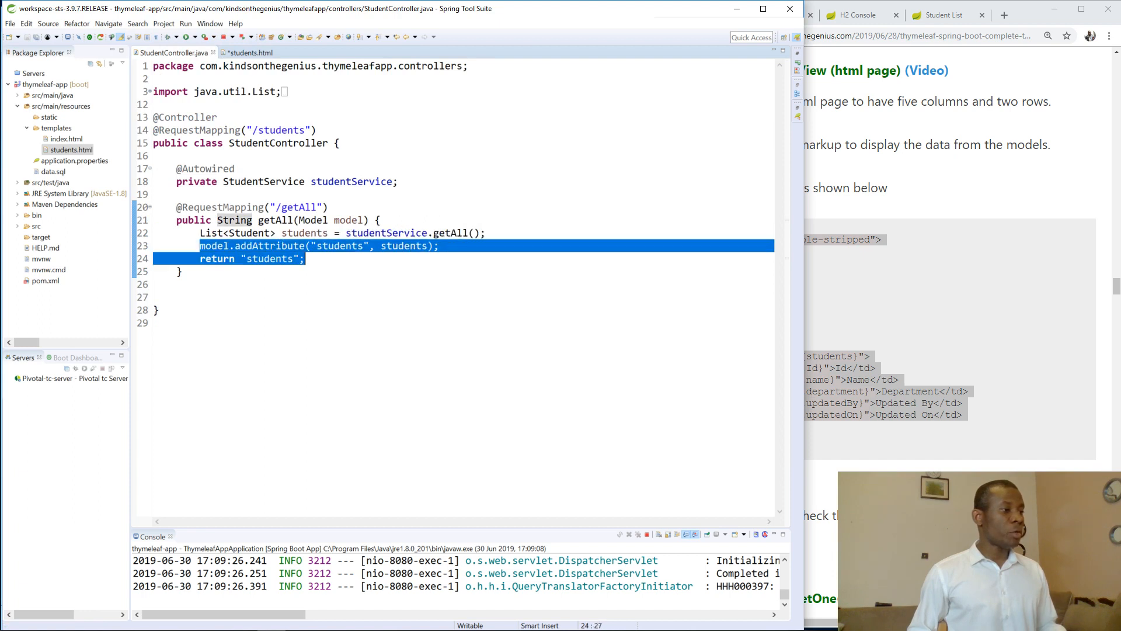
{"action": "key", "text": "shift+Down"}
{"action": "left_click", "coordinate": [410, 246]}
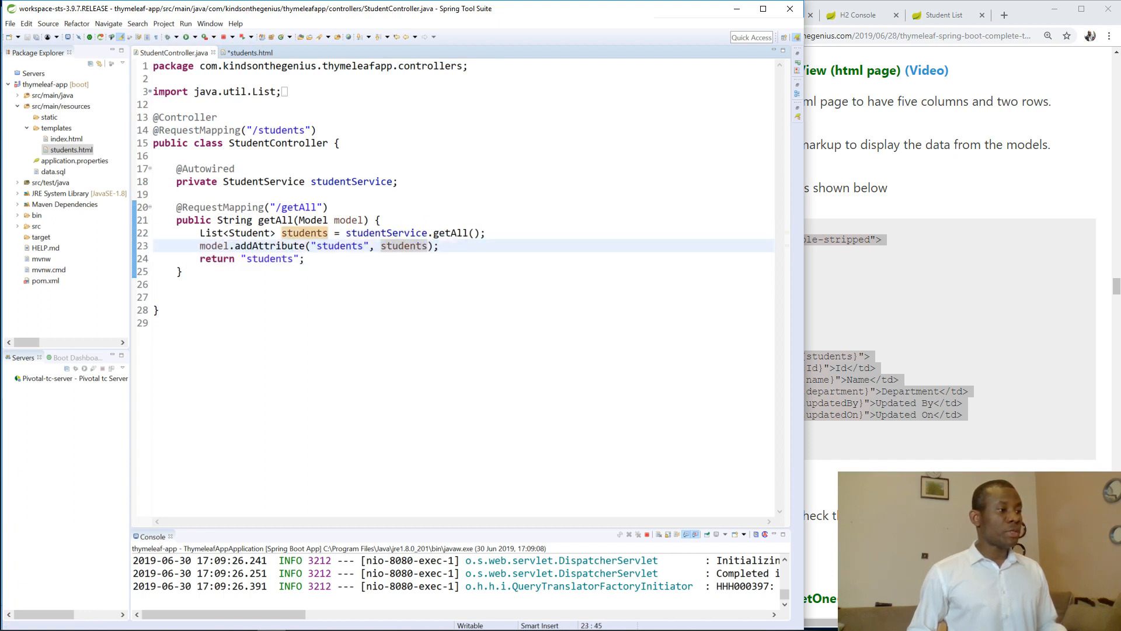
{"action": "key", "text": "shift+Down"}
{"action": "key", "text": "shift+Up"}
{"action": "key", "text": "ctrl+shift+Left"}
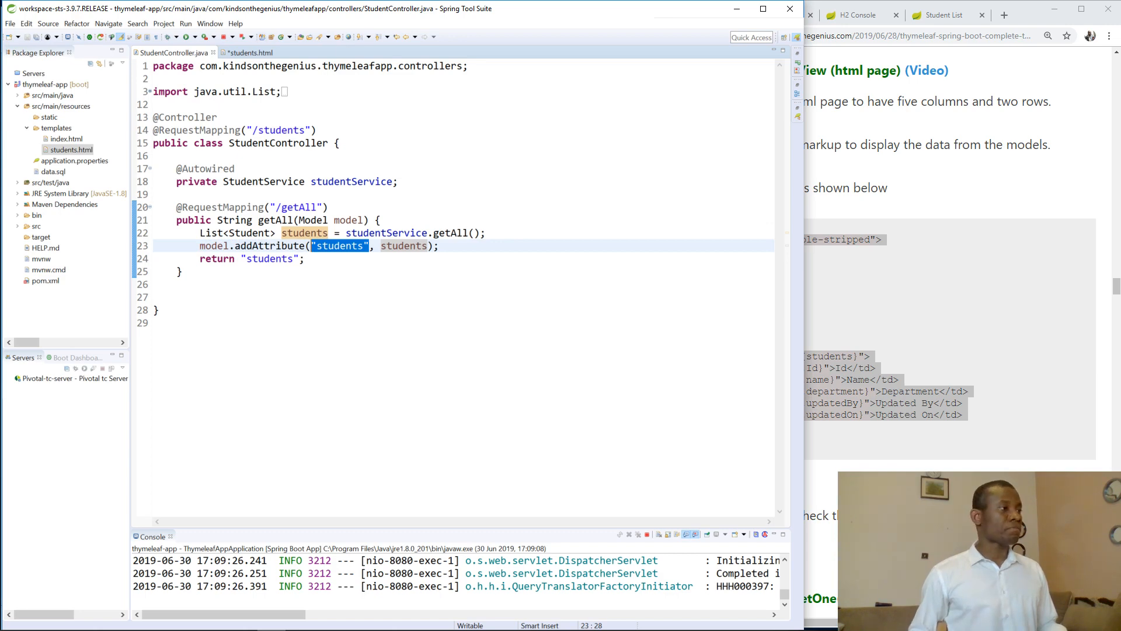
{"action": "left_click", "coordinate": [251, 52]}
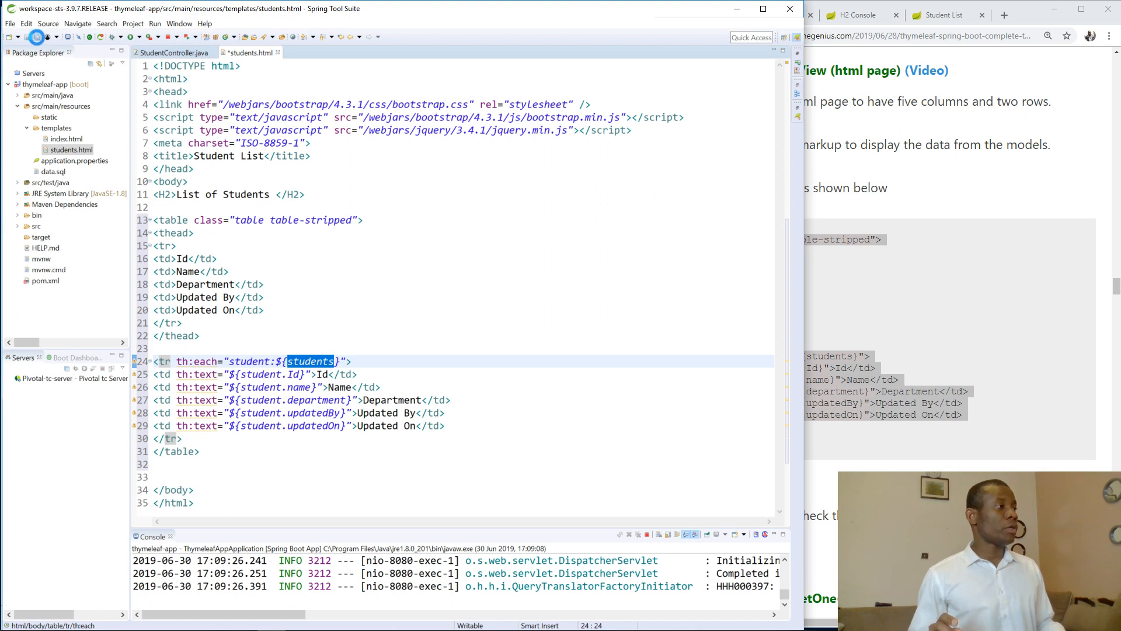
Relaunch the Spring Boot app, saving students.html, until the console shows it started.
{"action": "left_click", "coordinate": [37, 38]}
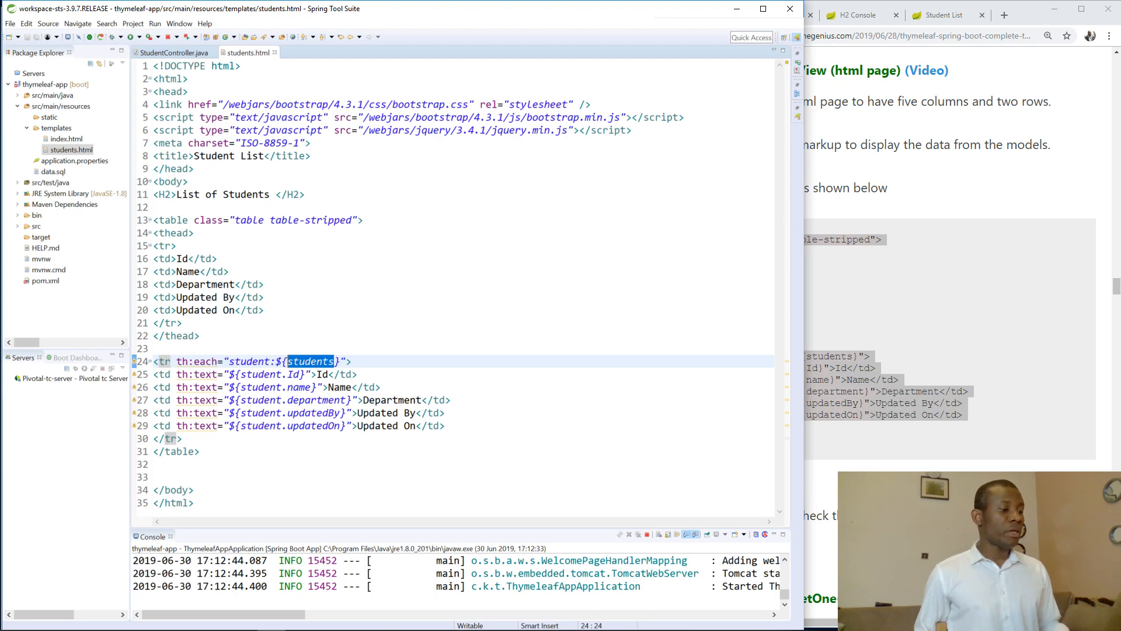
Widen the browser and refresh the Student List page to show the four-student striped table.
{"action": "left_click", "coordinate": [879, 445]}
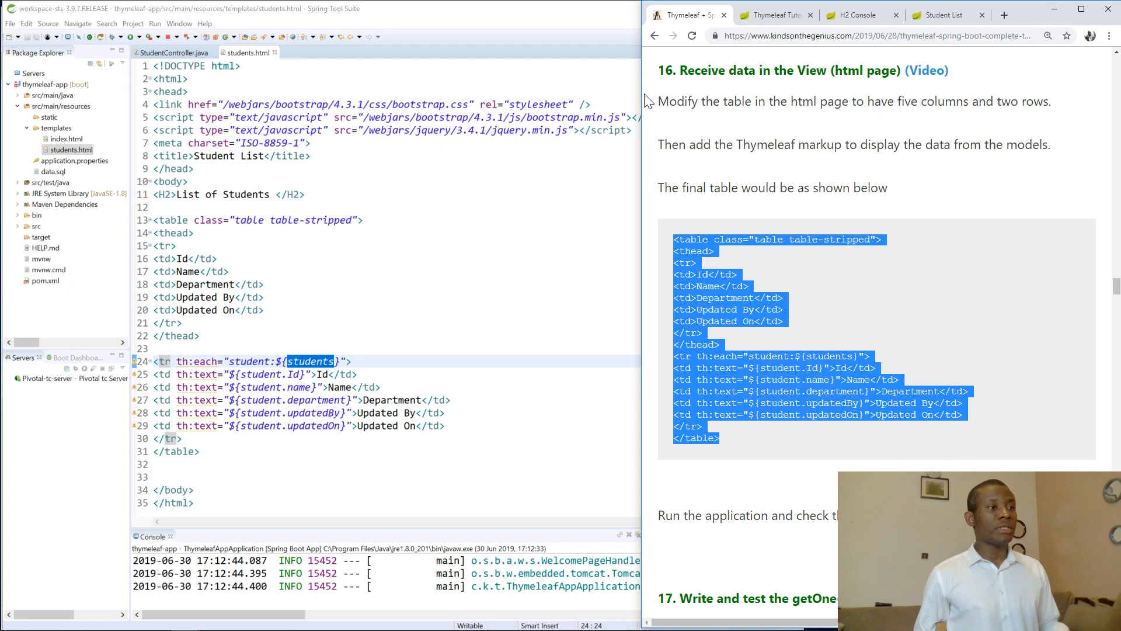
{"action": "left_click_drag", "start_coordinate": [645, 96], "coordinate": [235, 109]}
{"action": "left_click", "coordinate": [700, 15]}
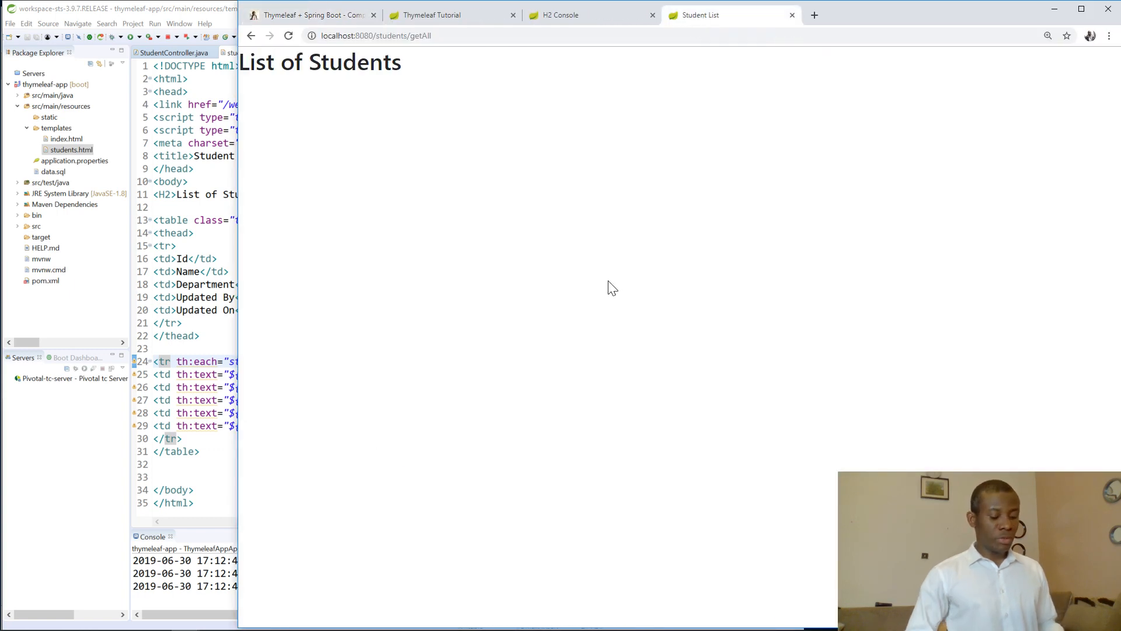
{"action": "key", "text": "F5"}
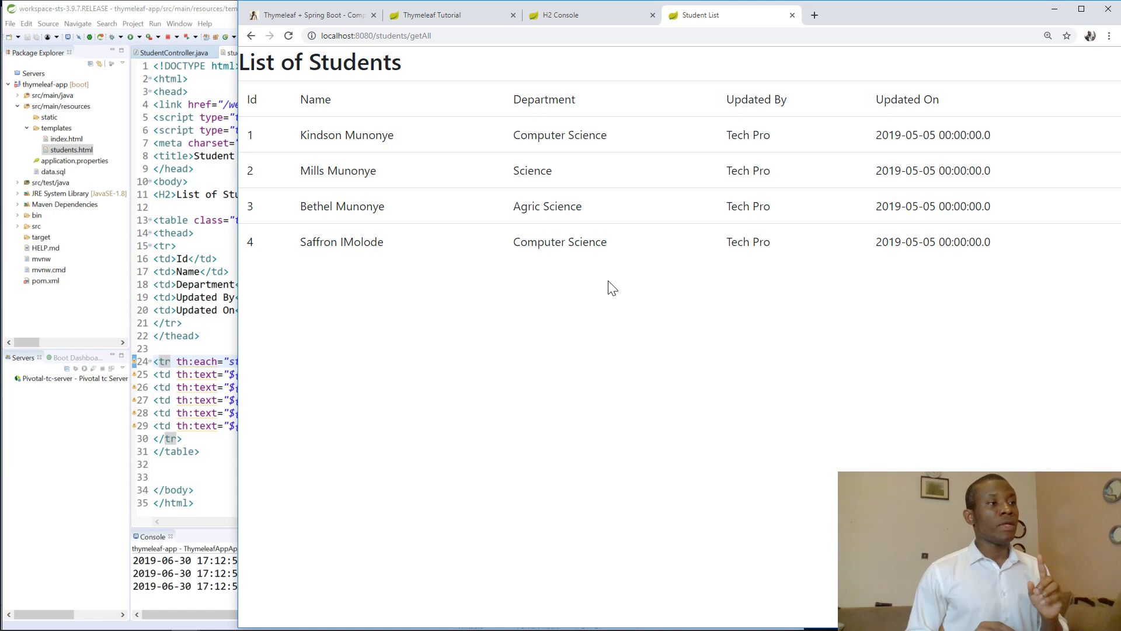
Return to the Thymeleaf + Spring Boot tutorial and scroll to step 17 on getOne().
{"action": "left_click", "coordinate": [304, 15]}
{"action": "scroll", "coordinate": [668, 329], "scroll_direction": "down", "scroll_amount": 4}
{"action": "scroll", "coordinate": [668, 333], "scroll_direction": "down", "scroll_amount": 2}
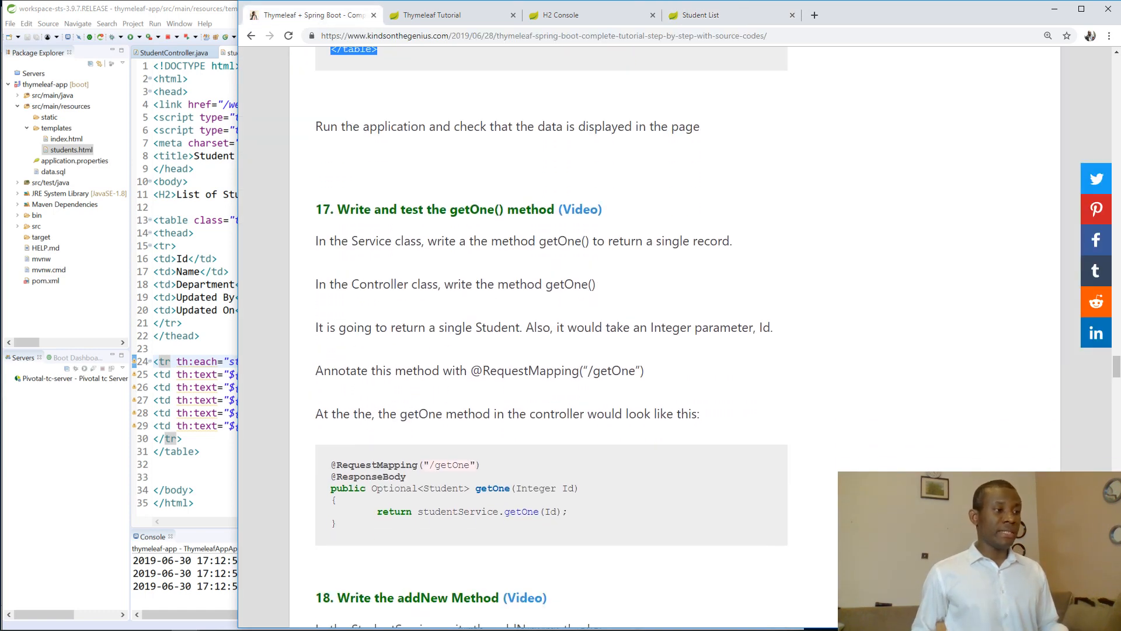
{"action": "scroll", "coordinate": [677, 318], "scroll_direction": "down", "scroll_amount": 2}
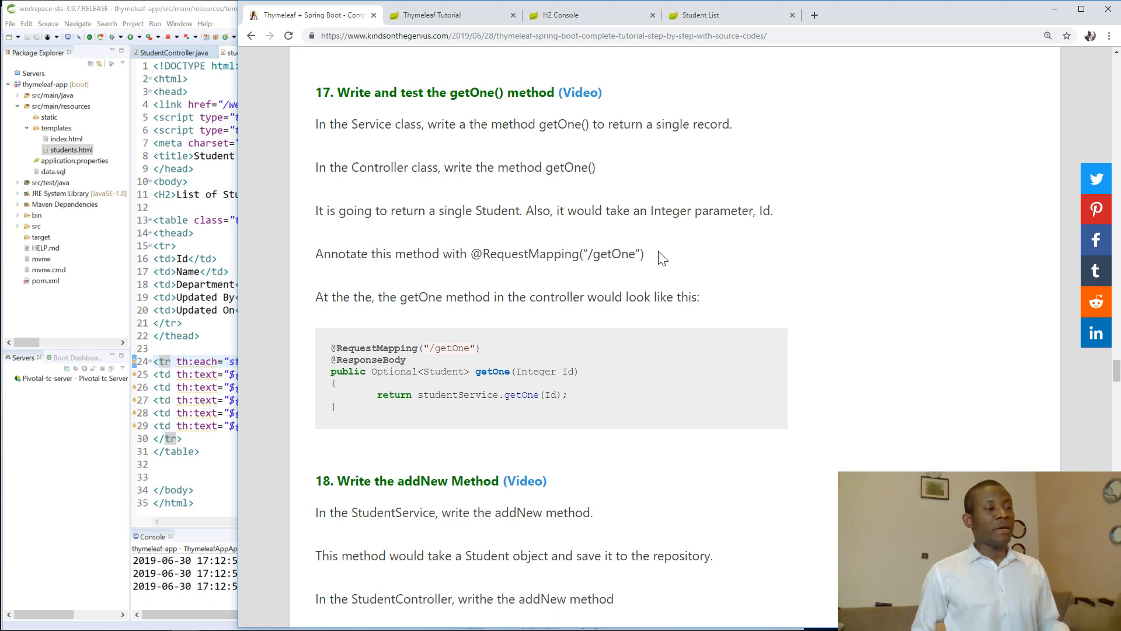